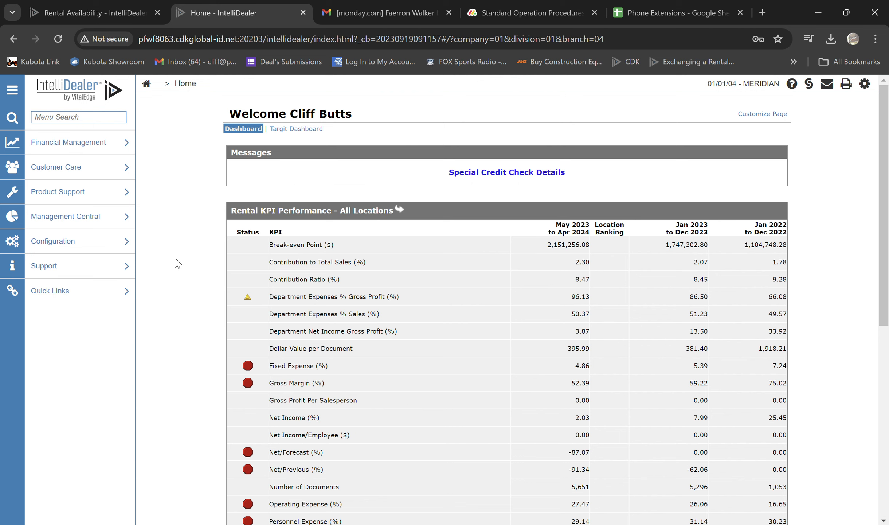
Step: Open the Rental Counter from the Rental area of Product Support
{"action": "mouse_move", "coordinate": [57, 193]}
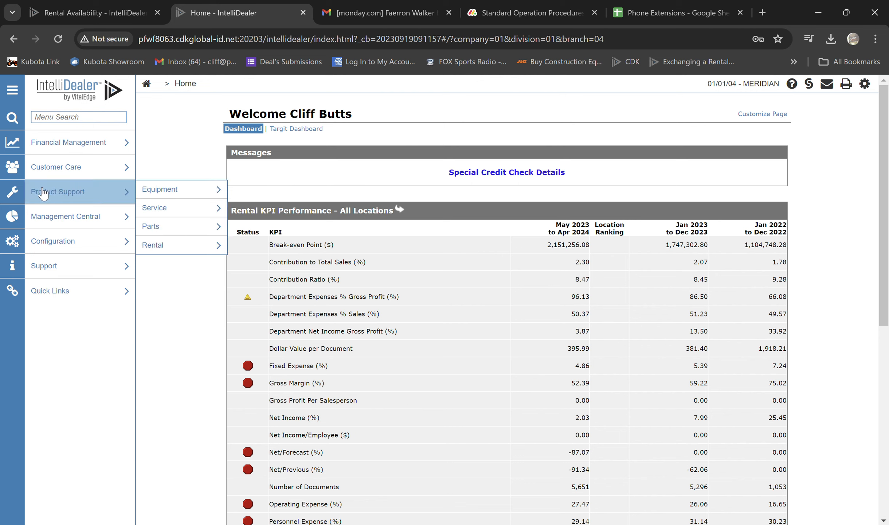
{"action": "mouse_move", "coordinate": [160, 195]}
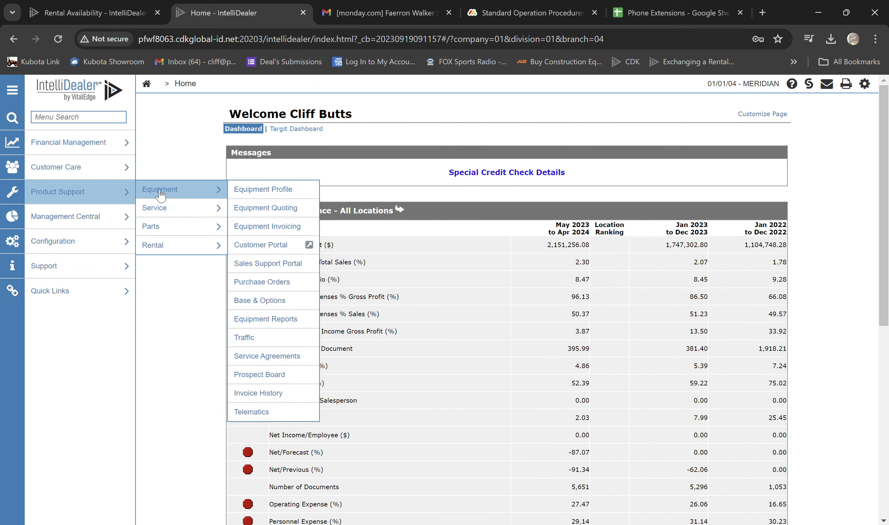
{"action": "mouse_move", "coordinate": [161, 246]}
{"action": "left_click", "coordinate": [260, 246]}
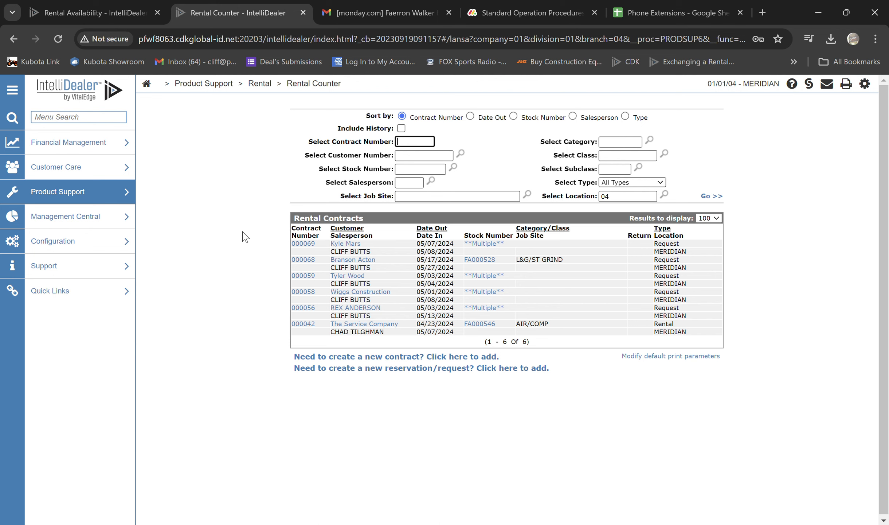
Step: Include history in the rental contract search and open the completed contract by its contract number
{"action": "left_click", "coordinate": [401, 129]}
{"action": "left_click", "coordinate": [405, 142]}
{"action": "type", "text": "00"}
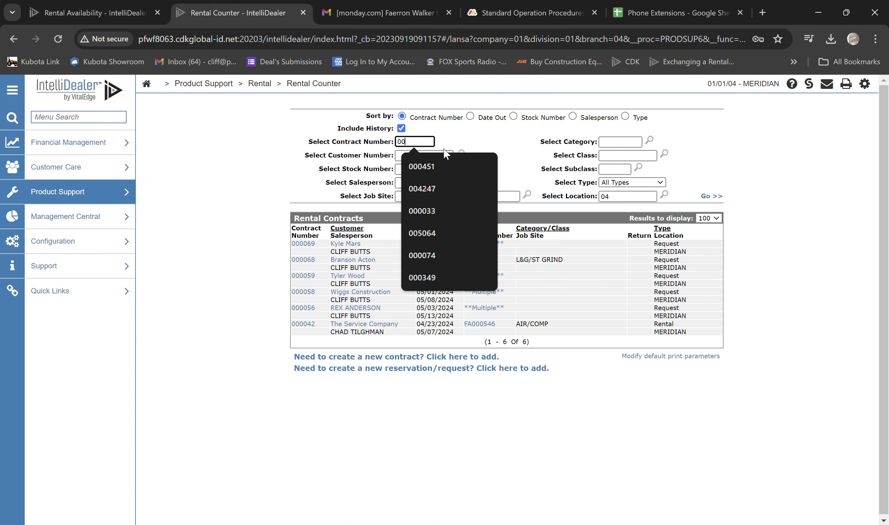
{"action": "type", "text": "074"}
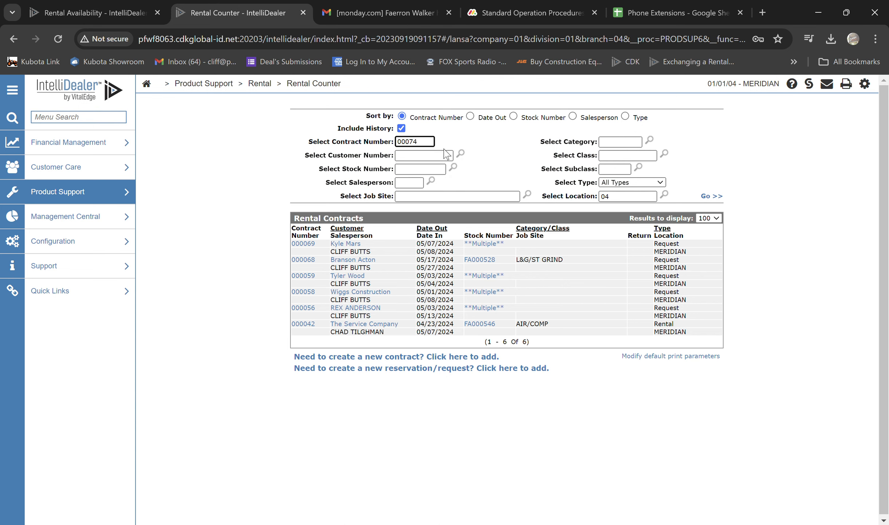
{"action": "key", "text": "BackSpace"}
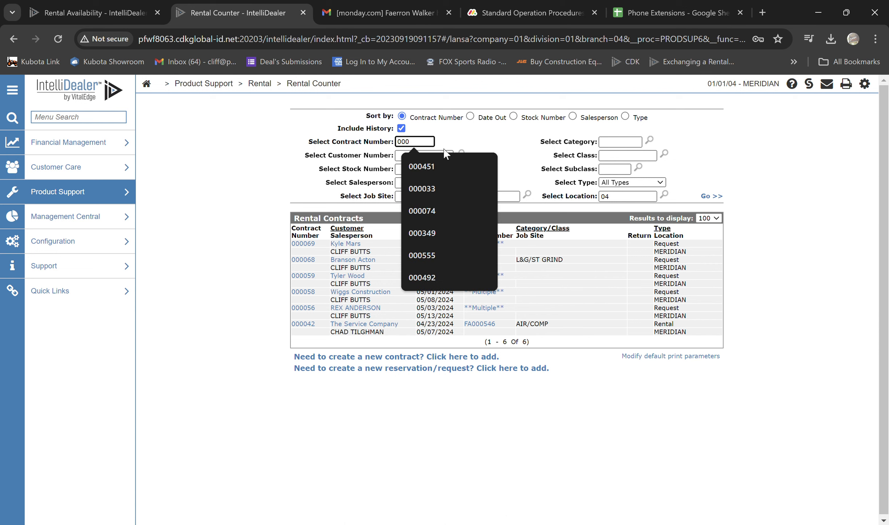
{"action": "type", "text": "074"}
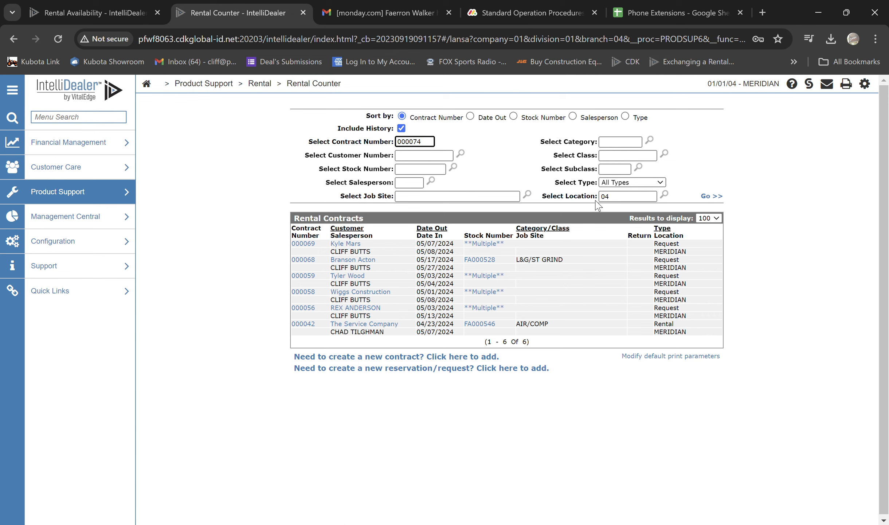
{"action": "left_click", "coordinate": [706, 196]}
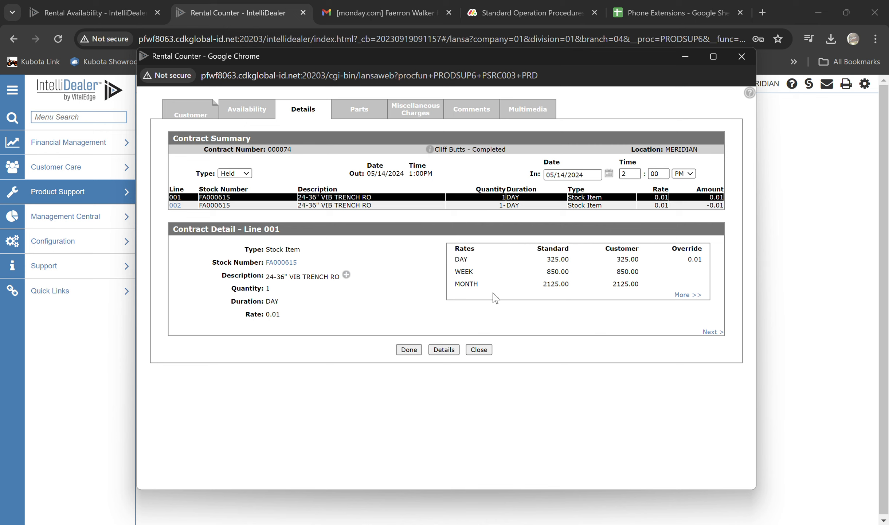
Step: Keep the contract type as Held and reactivate the completed rental contract from its customer information
{"action": "left_click", "coordinate": [225, 173]}
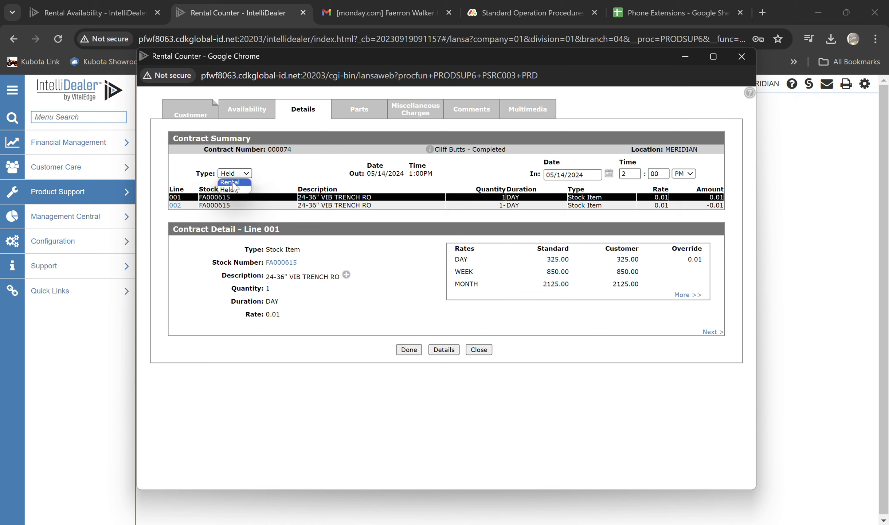
{"action": "left_click", "coordinate": [235, 187]}
{"action": "left_click", "coordinate": [192, 117]}
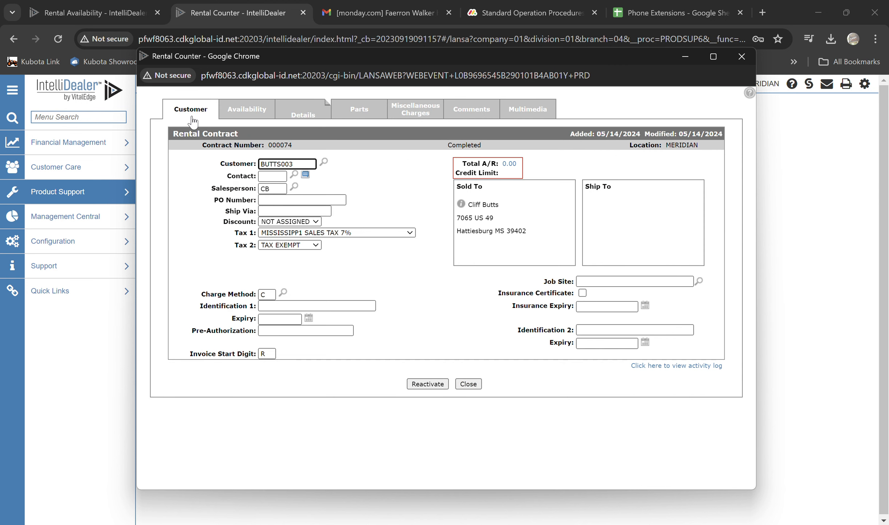
{"action": "left_click", "coordinate": [429, 387]}
{"action": "left_click", "coordinate": [427, 384]}
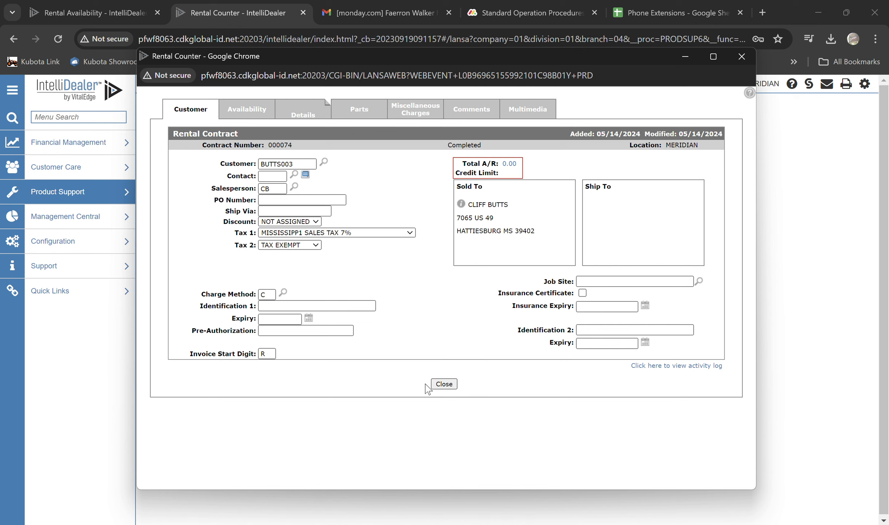
Step: Delete line 002, the 24-36" VIB TRENCH RO credit line, from the reactivated contract's details
{"action": "left_click", "coordinate": [302, 121]}
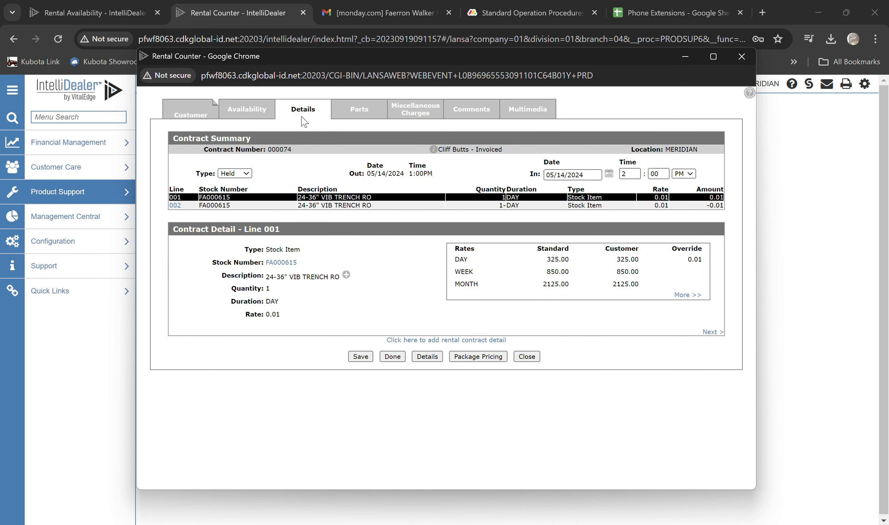
{"action": "left_click", "coordinate": [176, 206]}
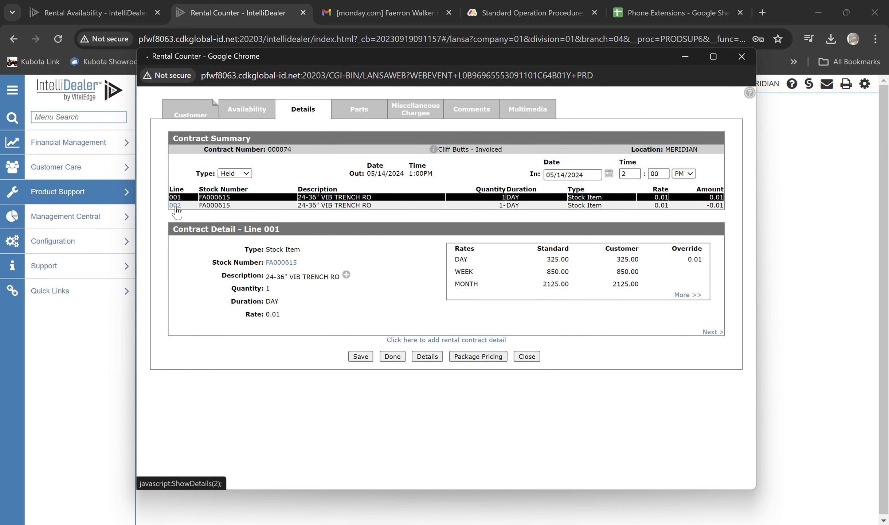
{"action": "left_click", "coordinate": [449, 359]}
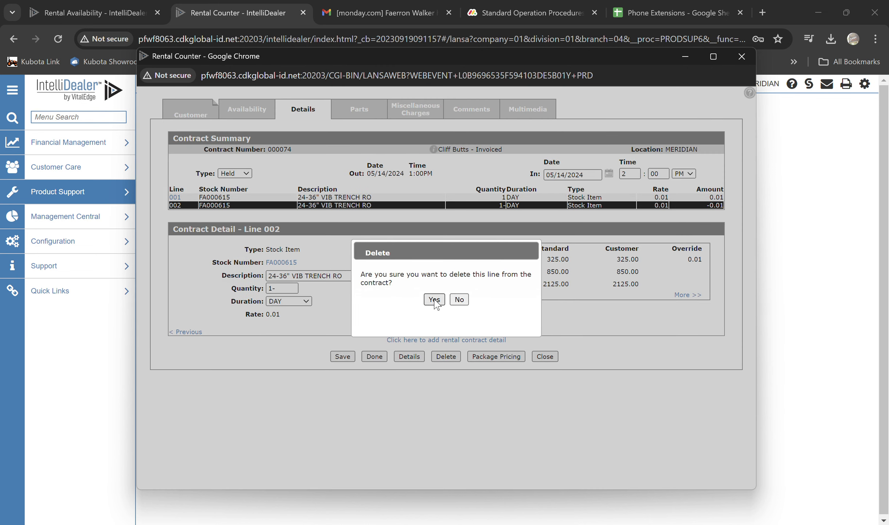
{"action": "left_click", "coordinate": [434, 300]}
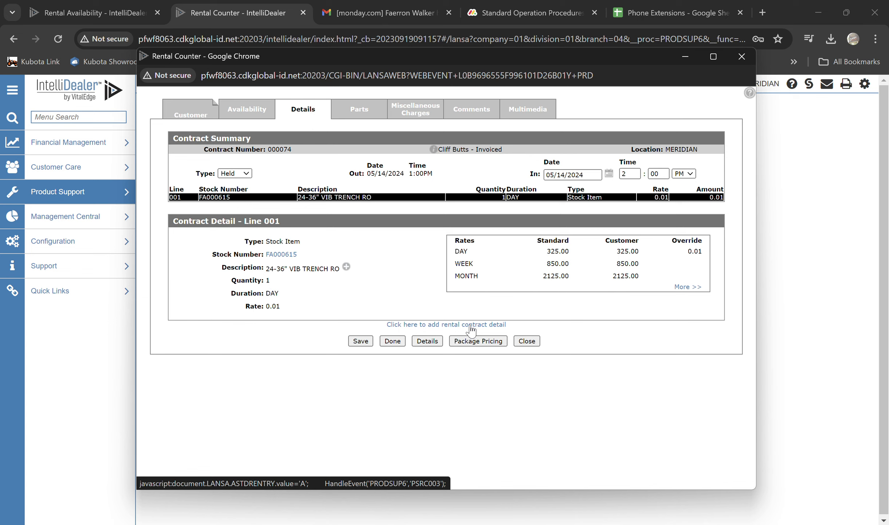
Step: Add a new Stock Item detail line to the contract with stock number FA000615
{"action": "left_click", "coordinate": [470, 325]}
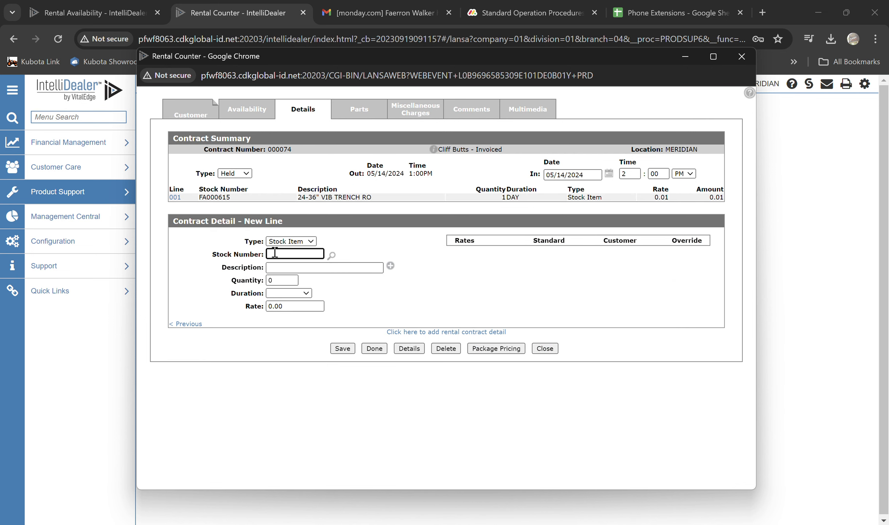
{"action": "type", "text": "fa000671"}
{"action": "key", "text": "BackSpace"}
{"action": "key", "text": "BackSpace"}
{"action": "key", "text": "BackSpace"}
{"action": "key", "text": "BackSpace"}
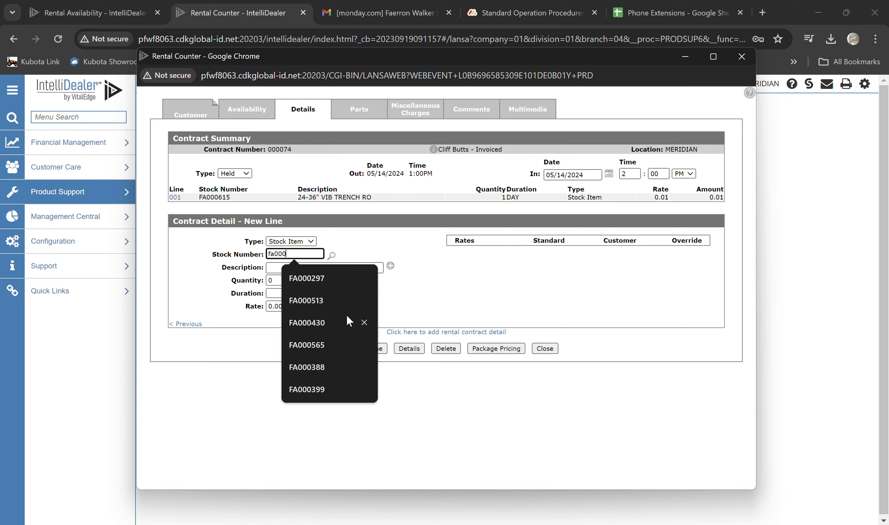
{"action": "type", "text": "615"}
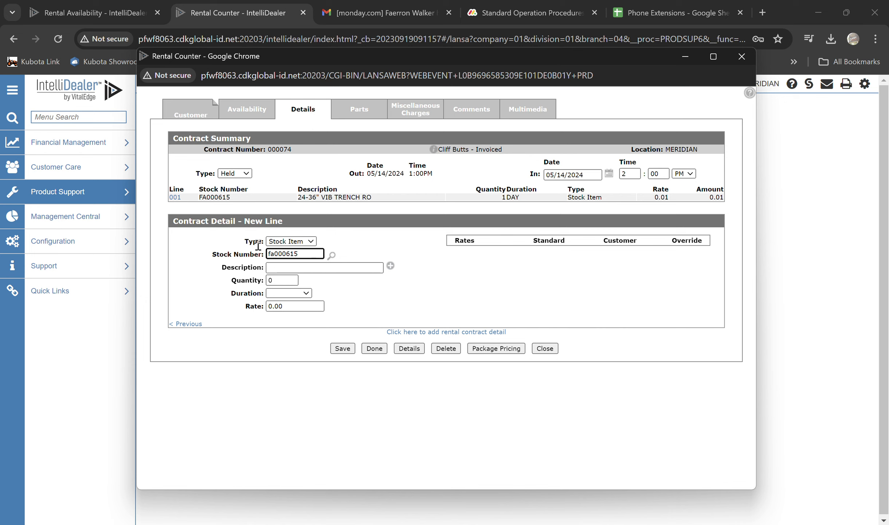
Step: Set the new line's quantity to -1, duration to DAY and rate to .01, and save the line
{"action": "left_click", "coordinate": [286, 280]}
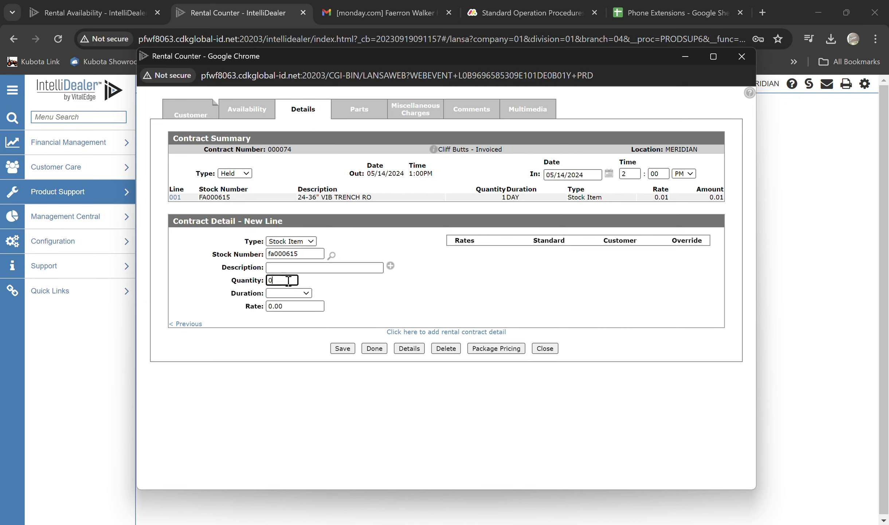
{"action": "type", "text": "-1"}
{"action": "left_click", "coordinate": [287, 293]}
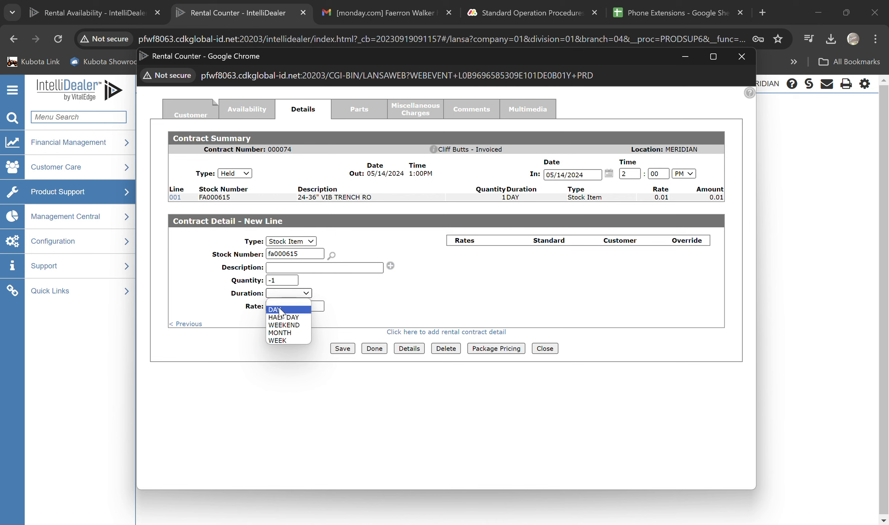
{"action": "left_click", "coordinate": [280, 310]}
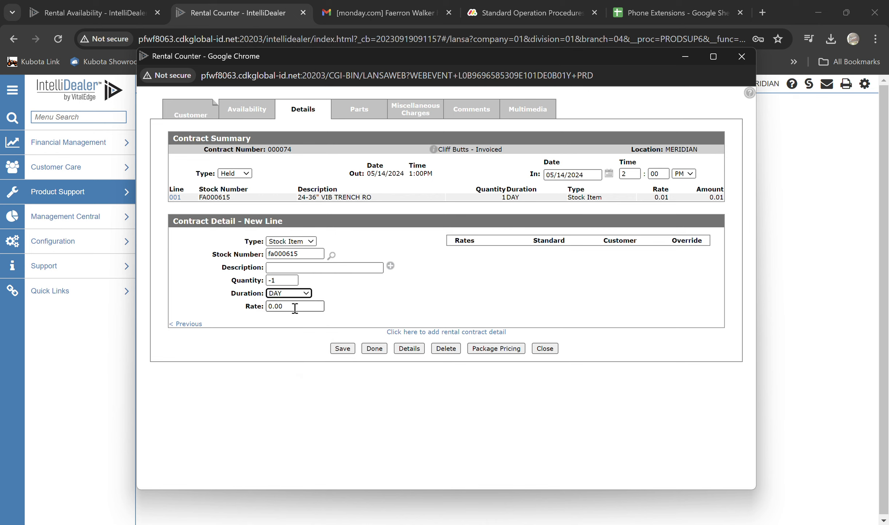
{"action": "key", "text": "Tab"}
{"action": "type", "text": ".0"}
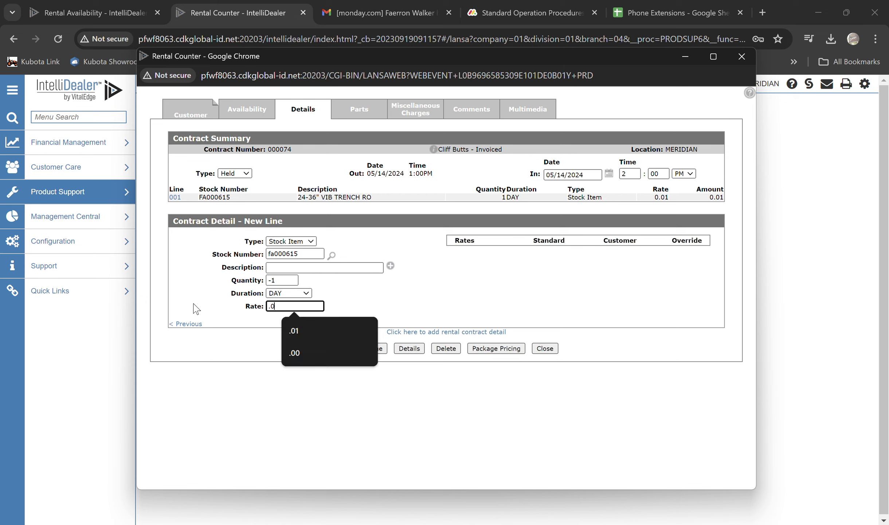
{"action": "key", "text": "Escape"}
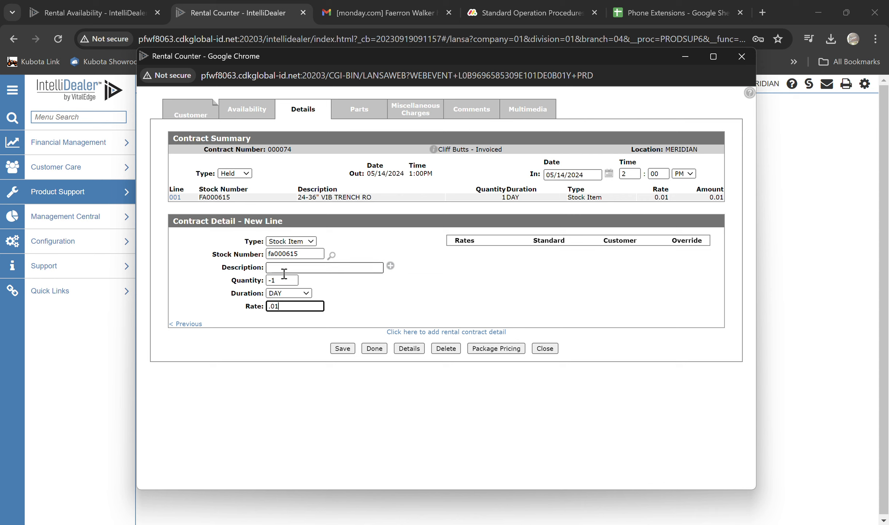
{"action": "left_click", "coordinate": [338, 349]}
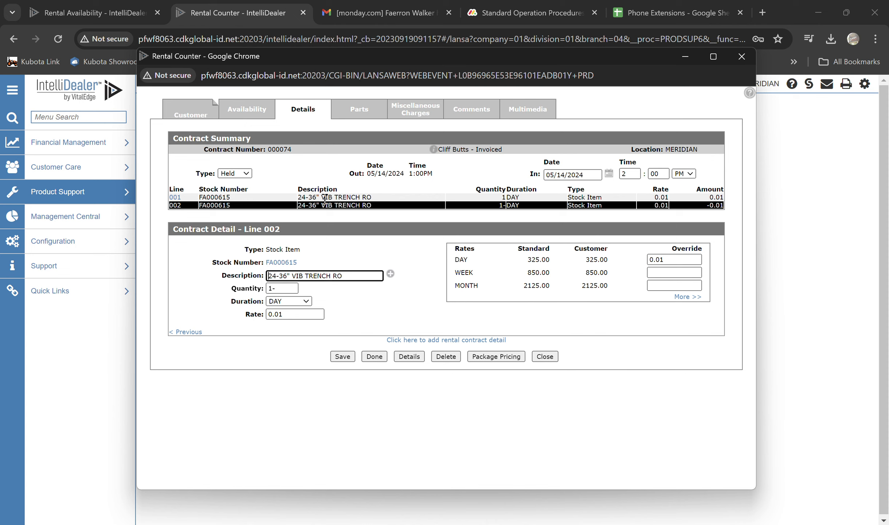
{"action": "left_click", "coordinate": [341, 357]}
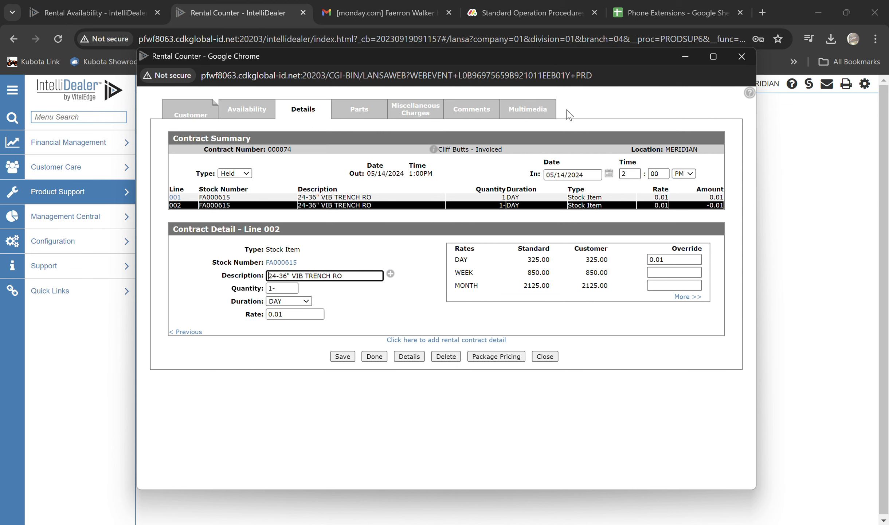
Step: Change the contract type from Held to Rental in the contract summary and save it
{"action": "left_click", "coordinate": [191, 115]}
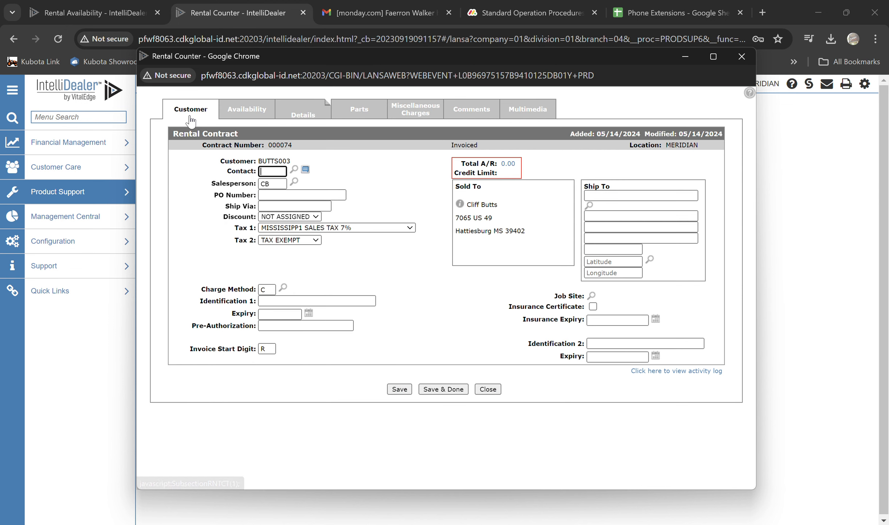
{"action": "left_click", "coordinate": [295, 120]}
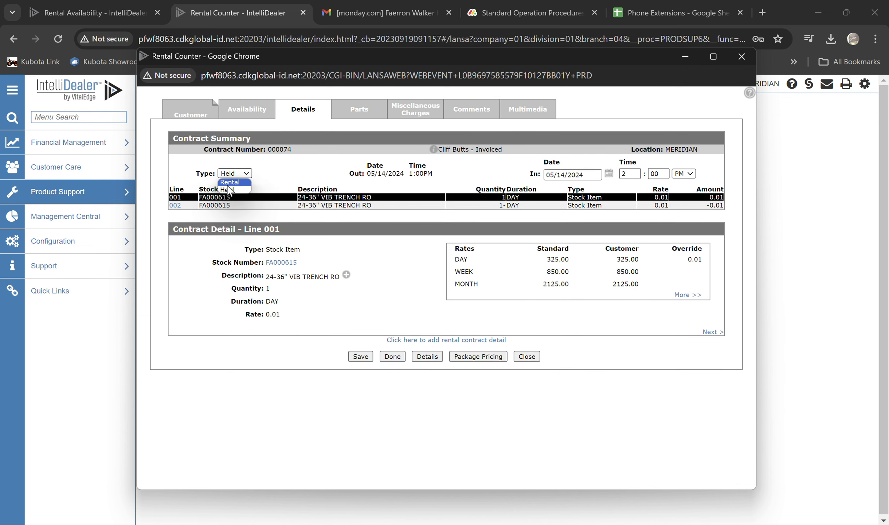
{"action": "left_click", "coordinate": [230, 187]}
{"action": "left_click", "coordinate": [353, 358]}
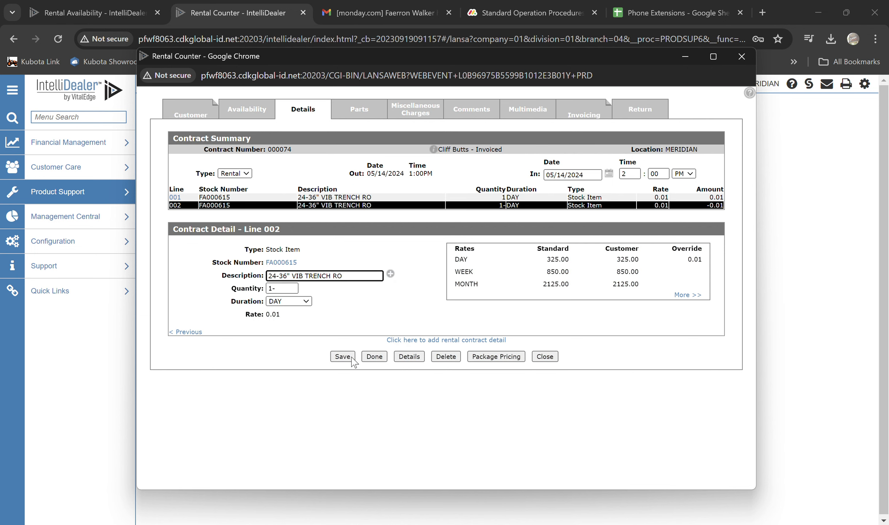
Step: Open the contract's invoicing and save the billing date 05/14/2024 with time 01:19 PM
{"action": "left_click", "coordinate": [192, 116]}
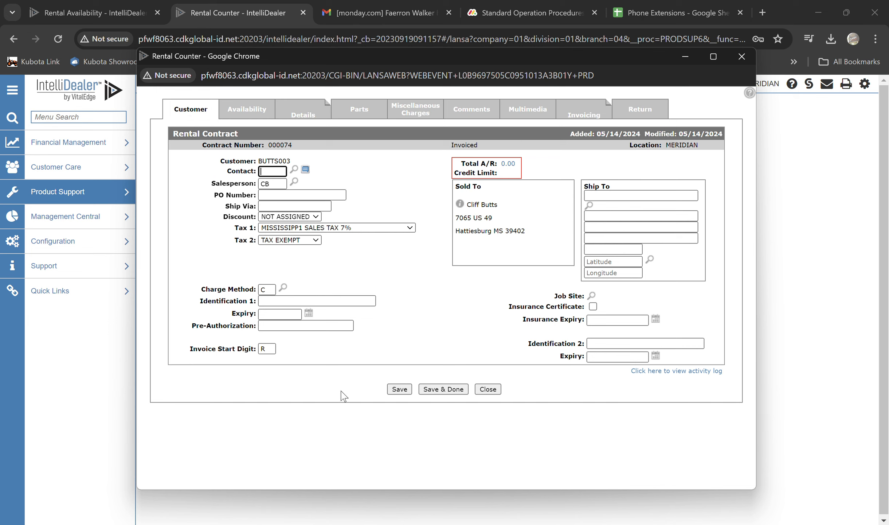
{"action": "left_click", "coordinate": [584, 116]}
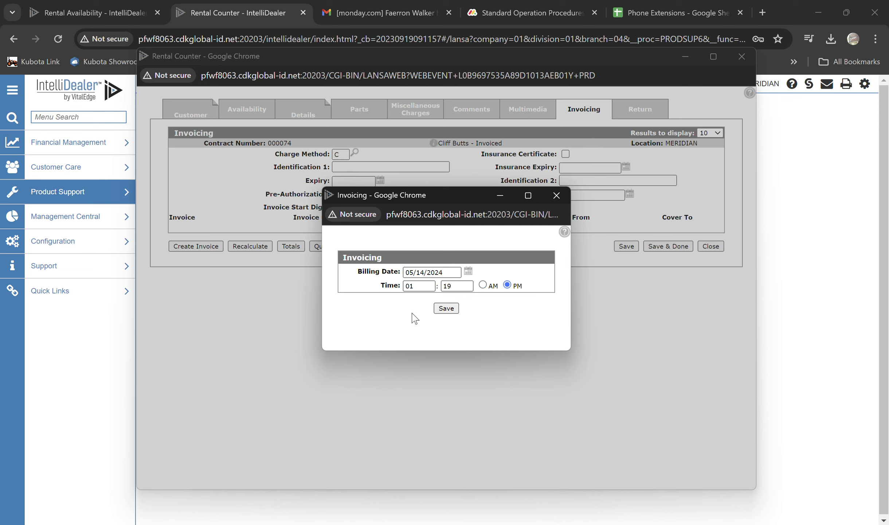
{"action": "left_click", "coordinate": [451, 273]}
{"action": "left_click", "coordinate": [450, 309]}
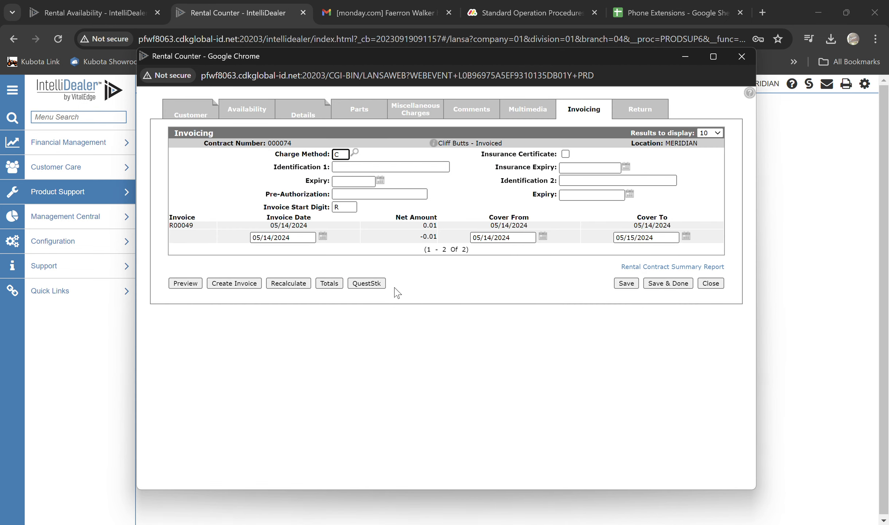
Step: Preview the contract's credit invoice, check its billed line and total, and close the preview
{"action": "left_click", "coordinate": [185, 283]}
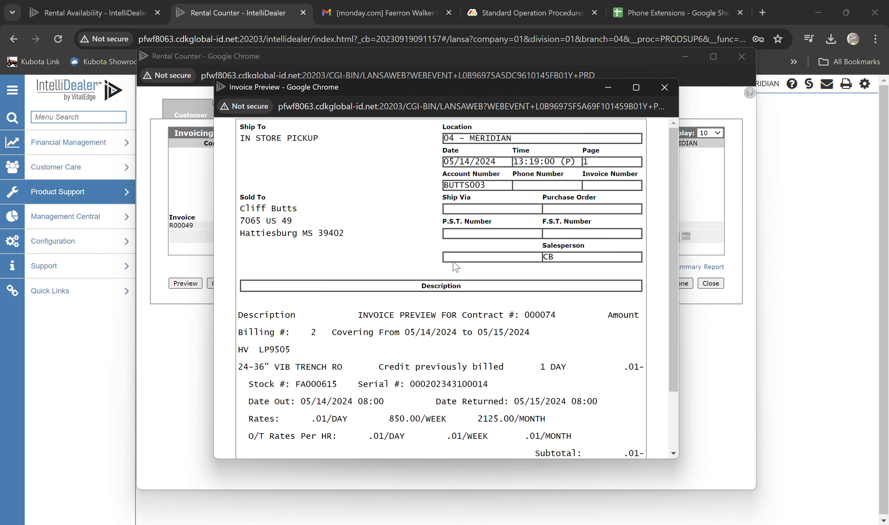
{"action": "scroll", "coordinate": [446, 274], "scroll_direction": "down", "scroll_amount": 2}
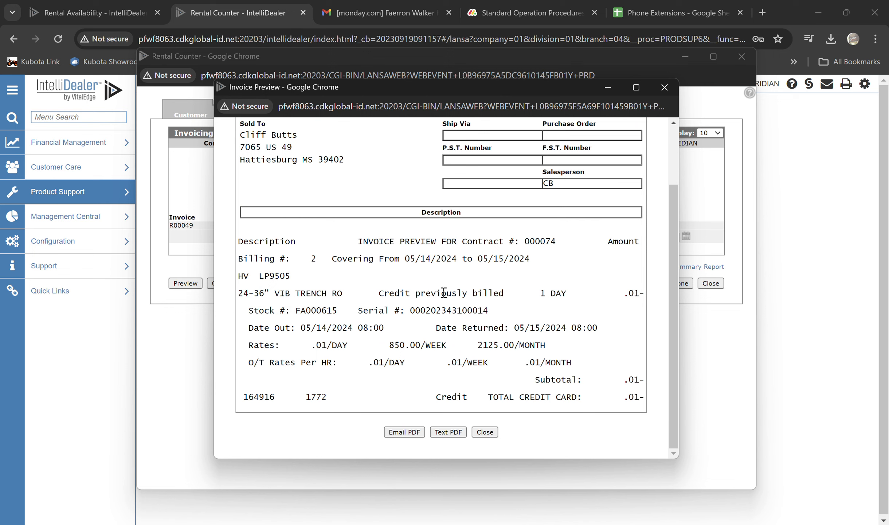
{"action": "left_click", "coordinate": [487, 434]}
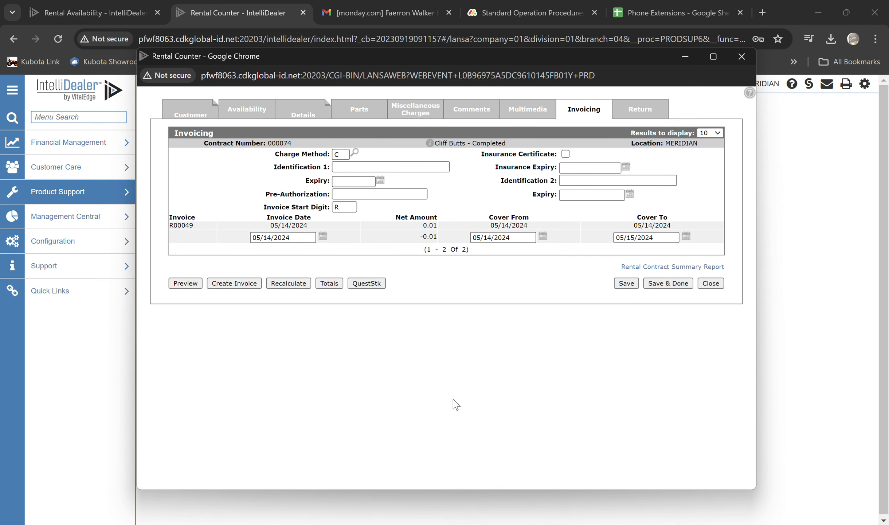
Step: Create the credit invoice with the Print and Email option, send the invoice email, and close the contract
{"action": "left_click", "coordinate": [234, 287]}
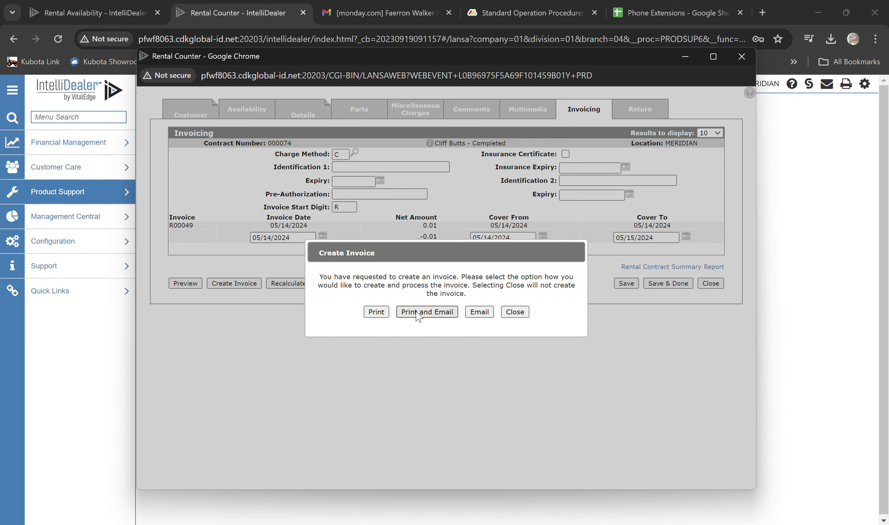
{"action": "left_click", "coordinate": [418, 313]}
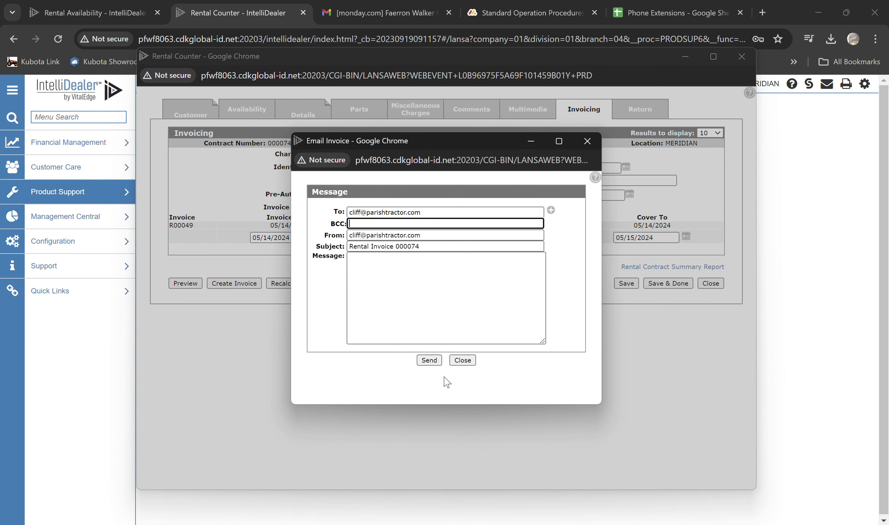
{"action": "left_click", "coordinate": [430, 360]}
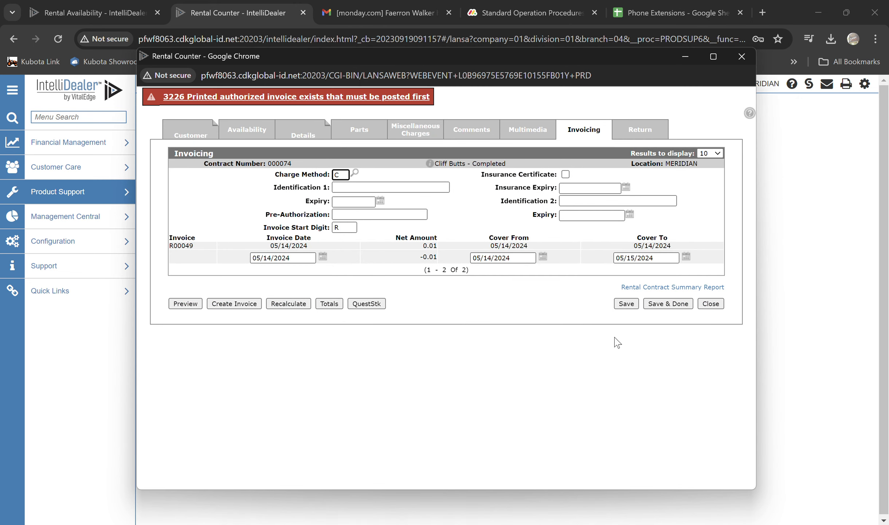
{"action": "left_click", "coordinate": [710, 303]}
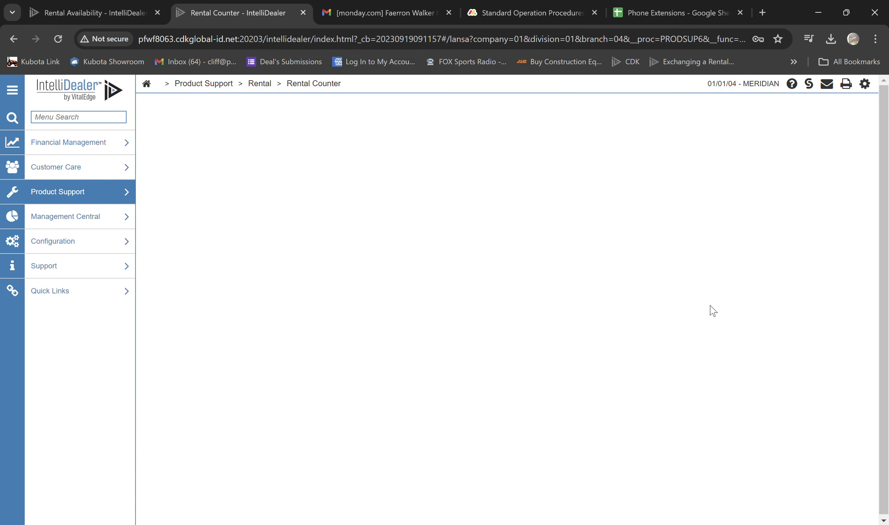